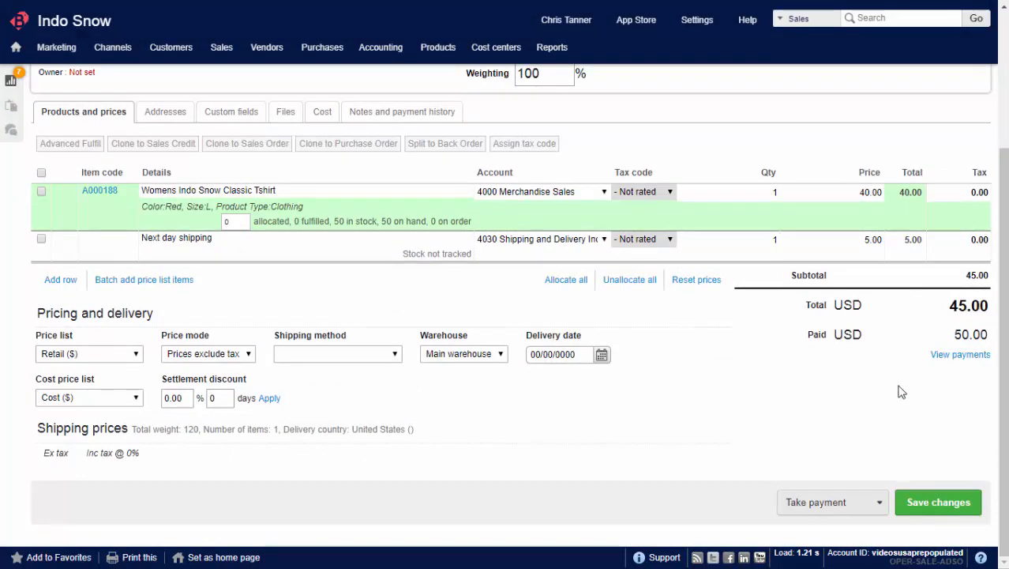
# Record a 5.00 refund from the 1020 Credit Card account against the overpaid sales order
pyautogui.click(868, 512)
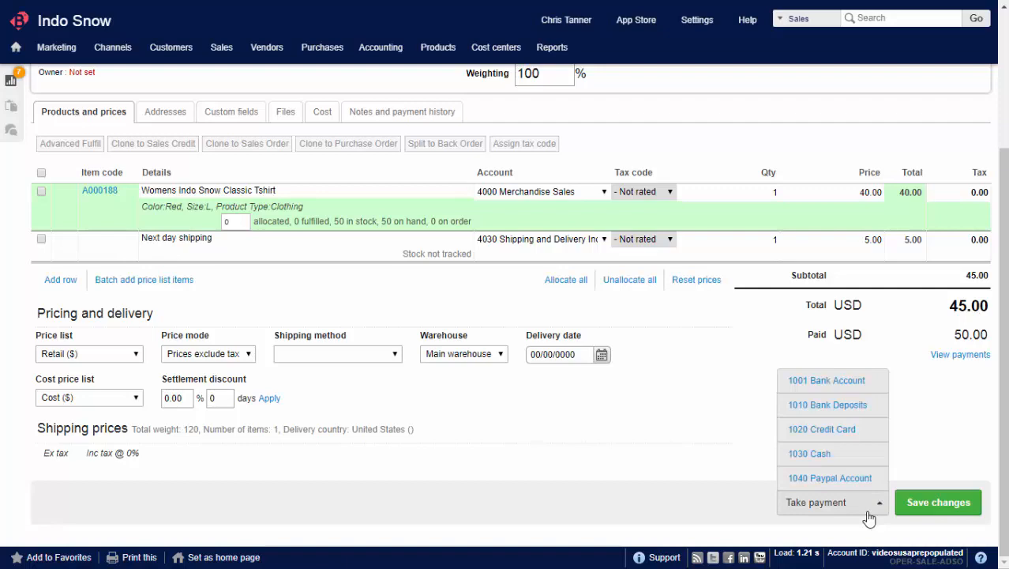
pyautogui.click(868, 432)
pyautogui.click(438, 162)
pyautogui.click(323, 321)
pyautogui.press('BackSpace')
pyautogui.write('5')
pyautogui.click(742, 393)
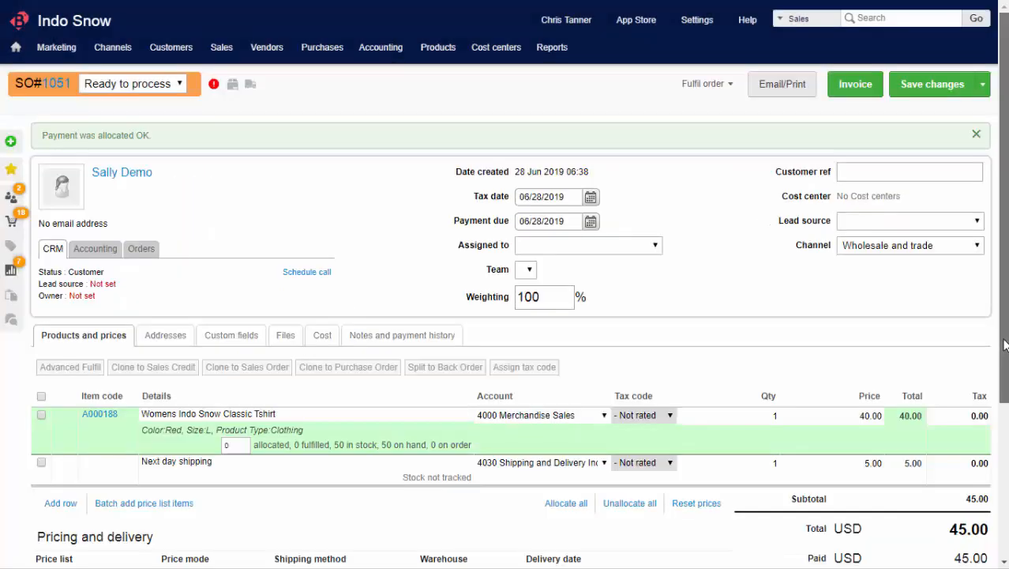
pyautogui.scroll(-1, 1004, 427)
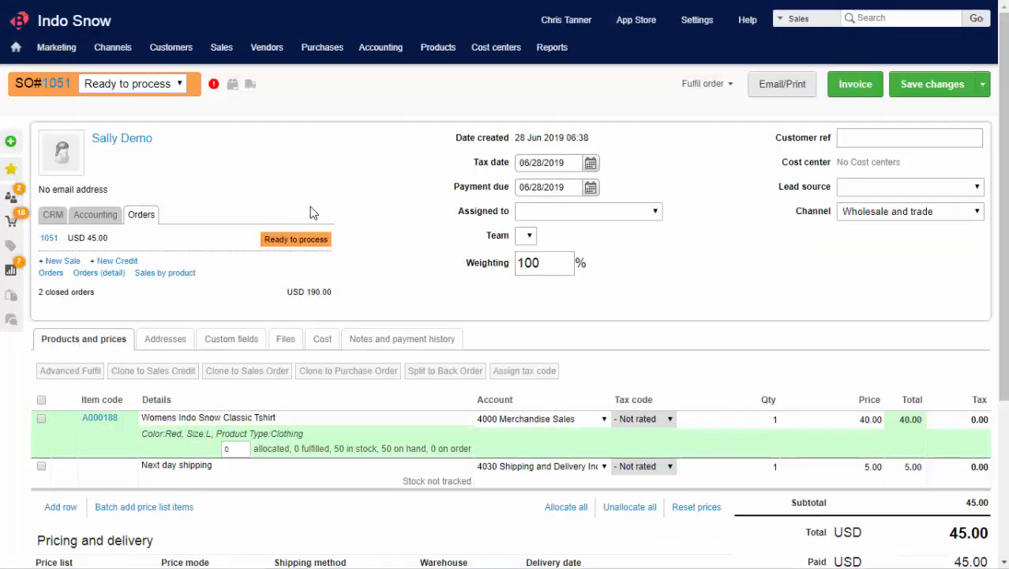
# Clone the sales order to a credit note and check the credit's notes and payment history
pyautogui.moveTo(222, 50)
pyautogui.click(983, 84)
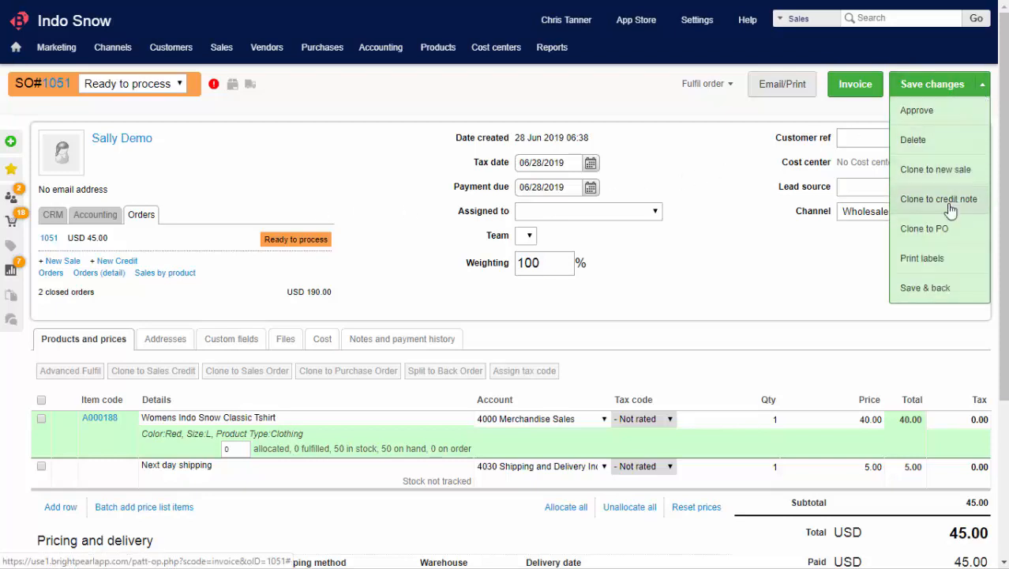
pyautogui.click(950, 206)
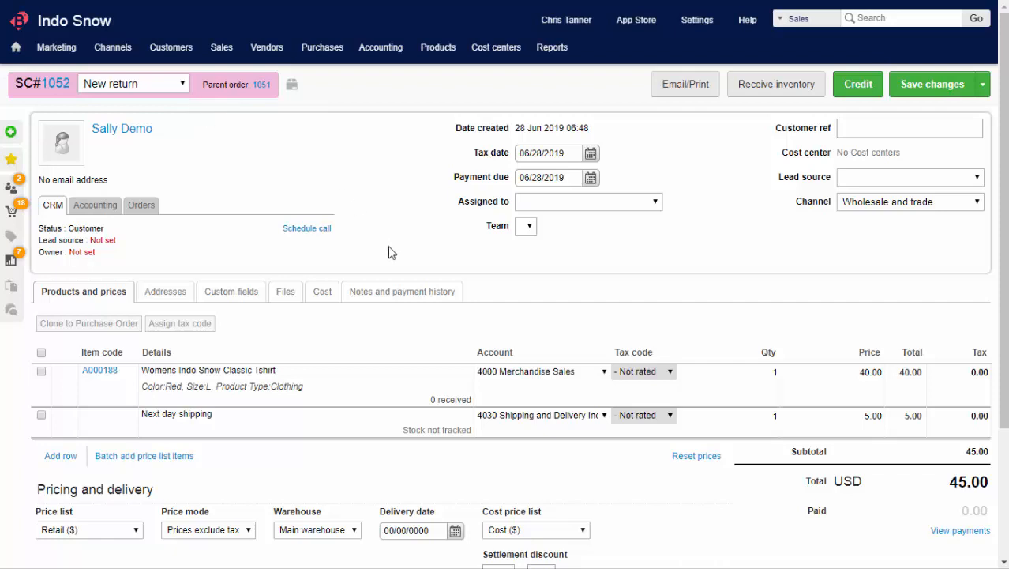
pyautogui.click(404, 291)
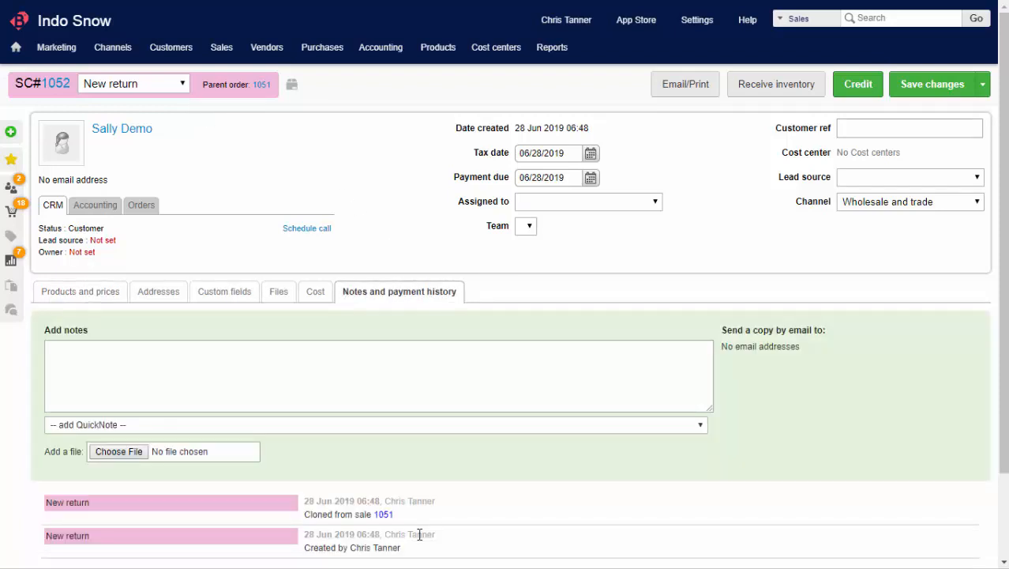
# Set the quantities of the Womens Indo Snow Classic Tshirt and Next day shipping rows to 0 and save the credit
pyautogui.click(106, 289)
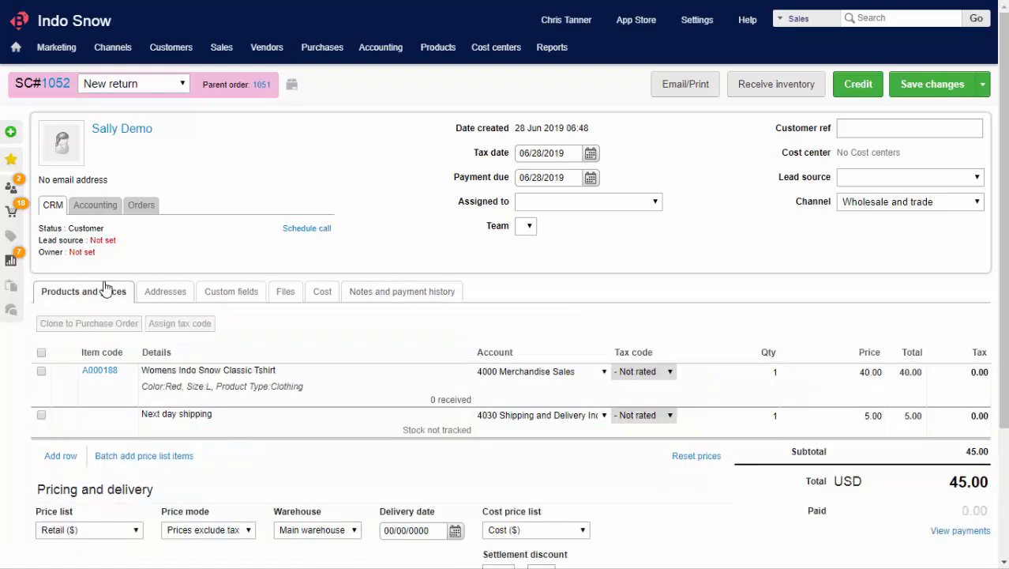
pyautogui.click(752, 372)
pyautogui.write('0')
pyautogui.click(758, 414)
pyautogui.write('0')
pyautogui.click(910, 98)
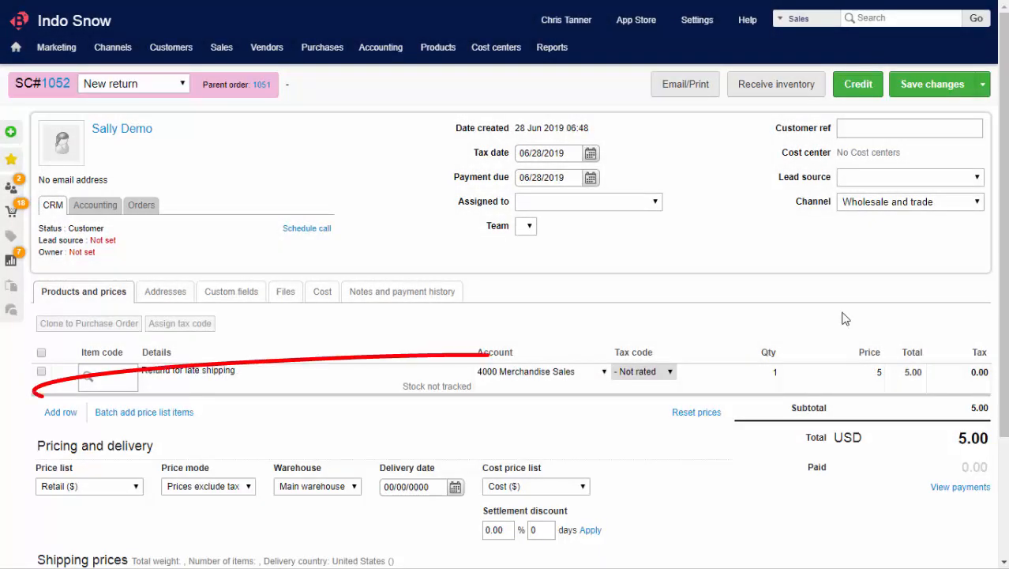
# Assign the Refund for late shipping row to account 4030 Shipping and Delivery Income and save the credit
pyautogui.click(605, 373)
pyautogui.click(587, 433)
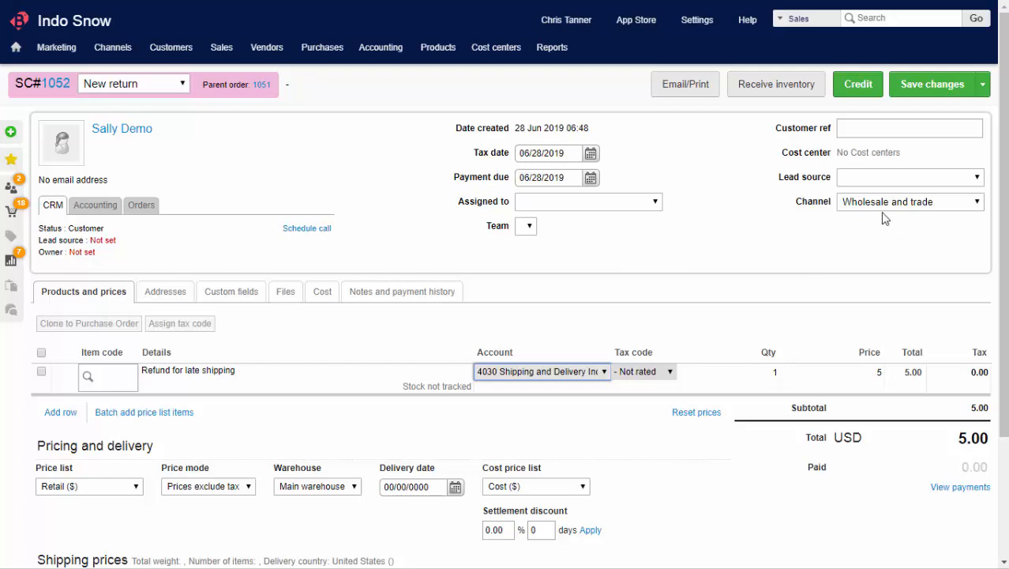
pyautogui.click(946, 93)
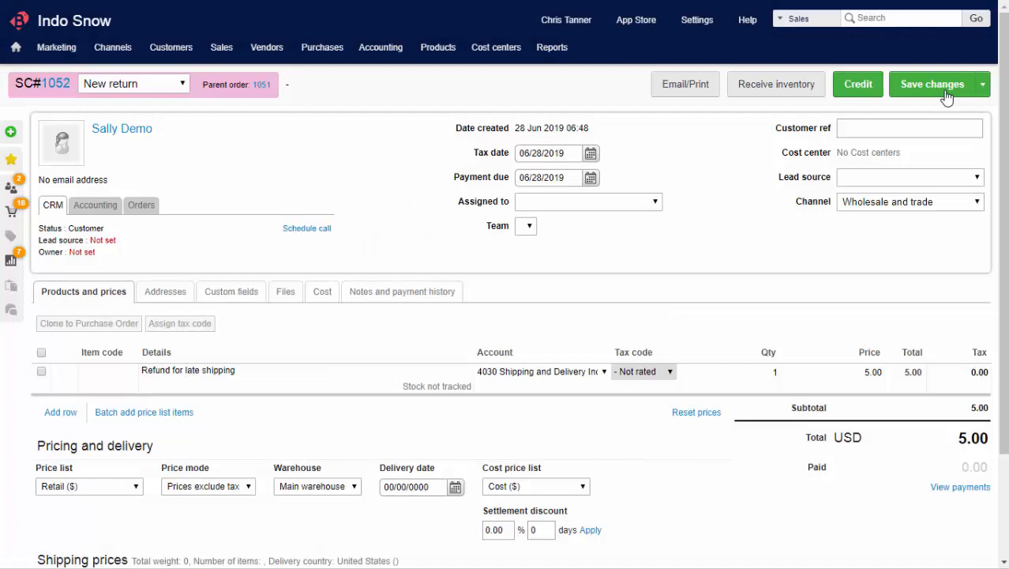
# Refund the late shipping credit from the 1020 Credit Card account
pyautogui.scroll(-3, 946, 99)
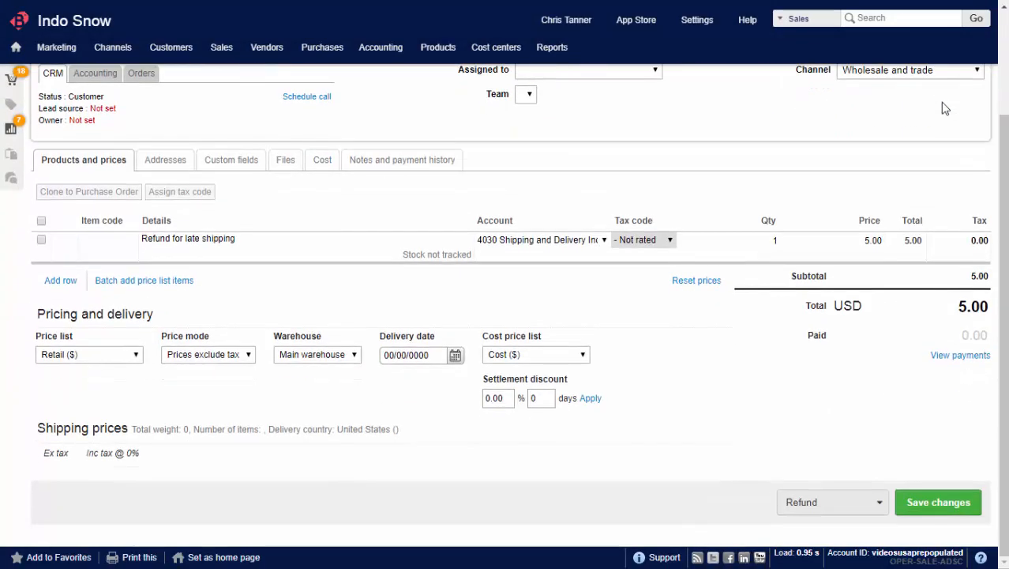
pyautogui.click(879, 505)
pyautogui.click(851, 428)
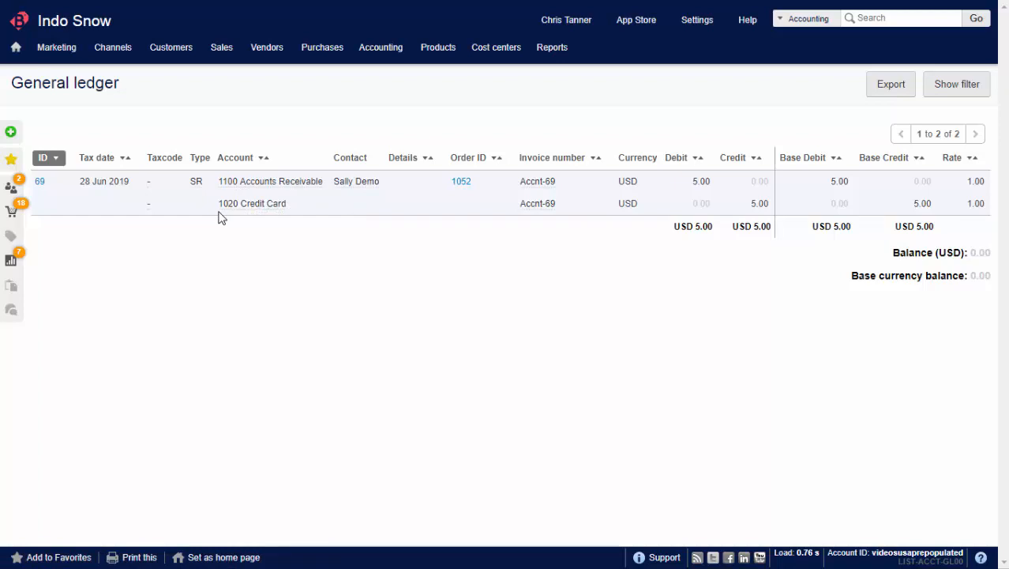
# Reopen the late shipping sales credit from its ledger entry to credit it, and open the General Ledger report
pyautogui.click(461, 184)
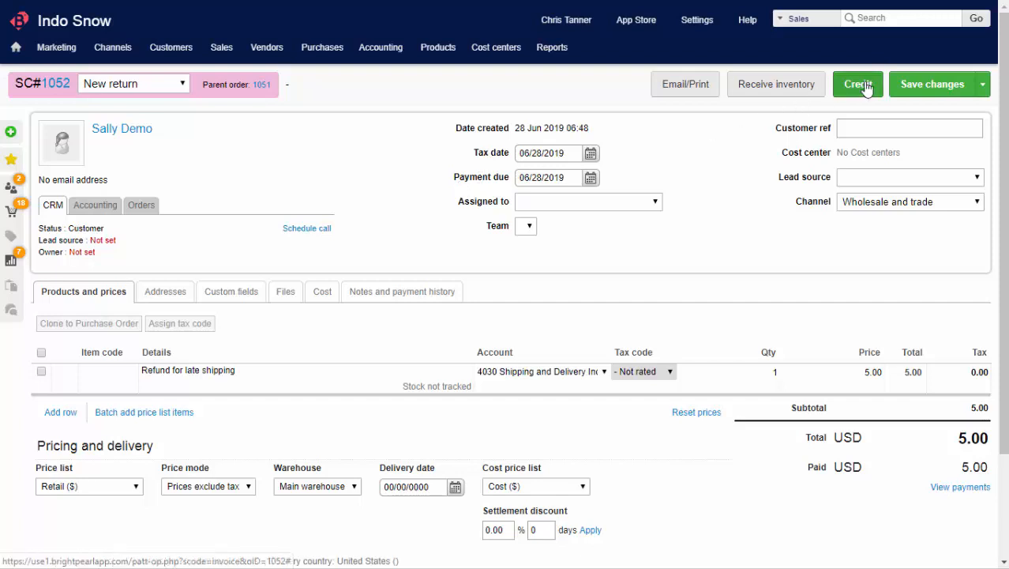
pyautogui.click(861, 84)
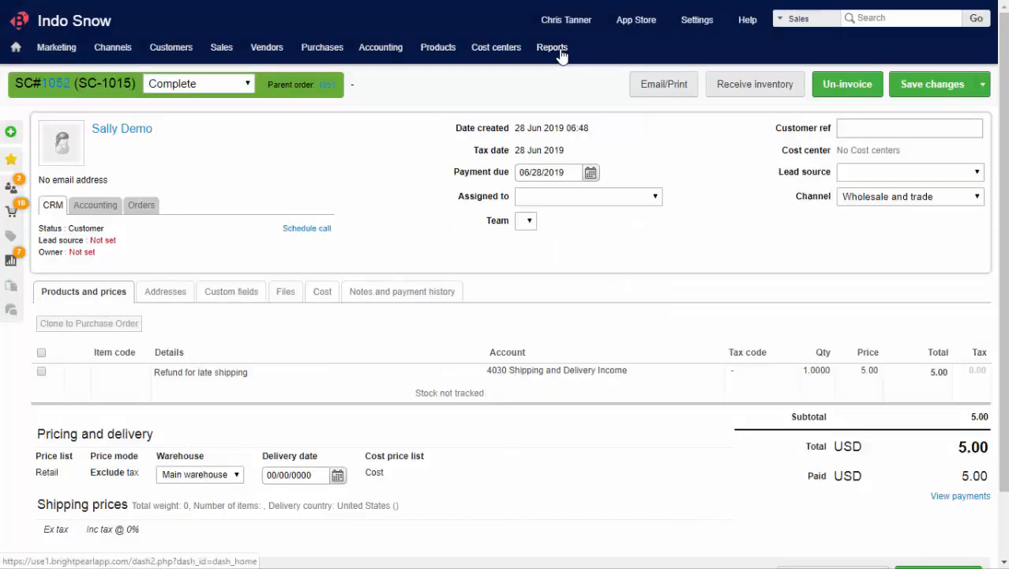
pyautogui.moveTo(552, 47)
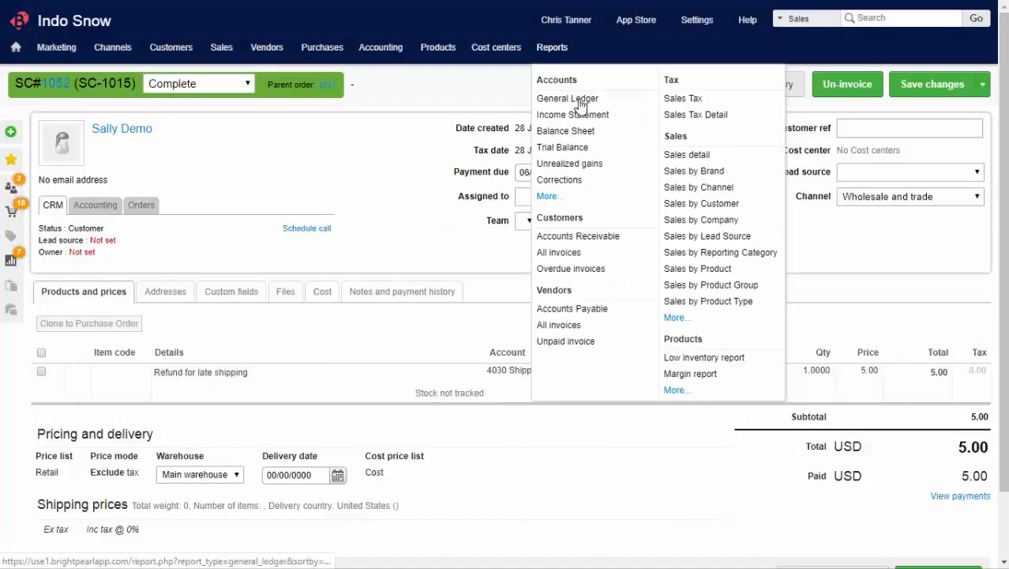
pyautogui.click(580, 101)
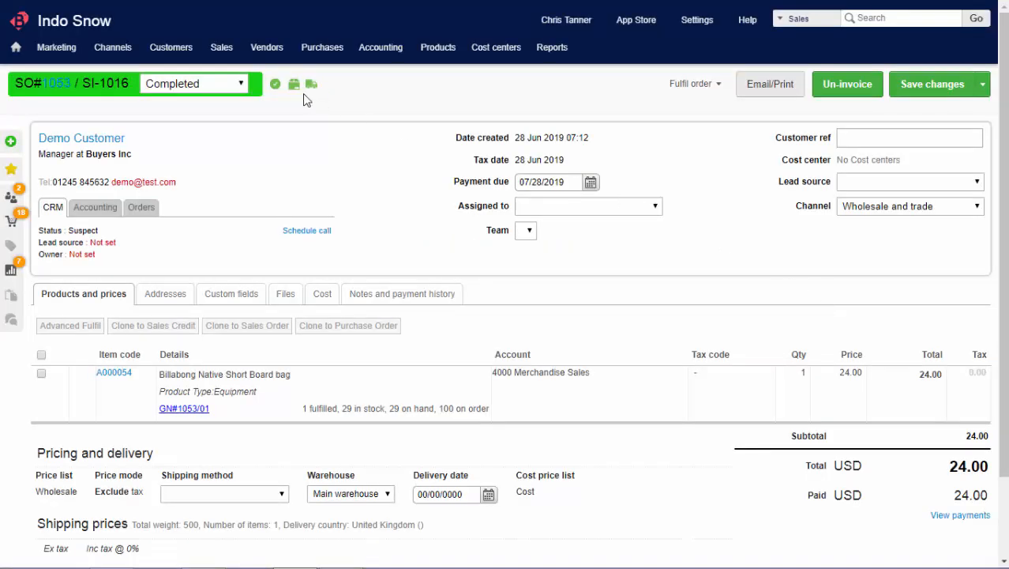
# Clone the Billabong Native Short Board bag row to a sales credit and email the RMA / Credit note to the customer
pyautogui.click(42, 374)
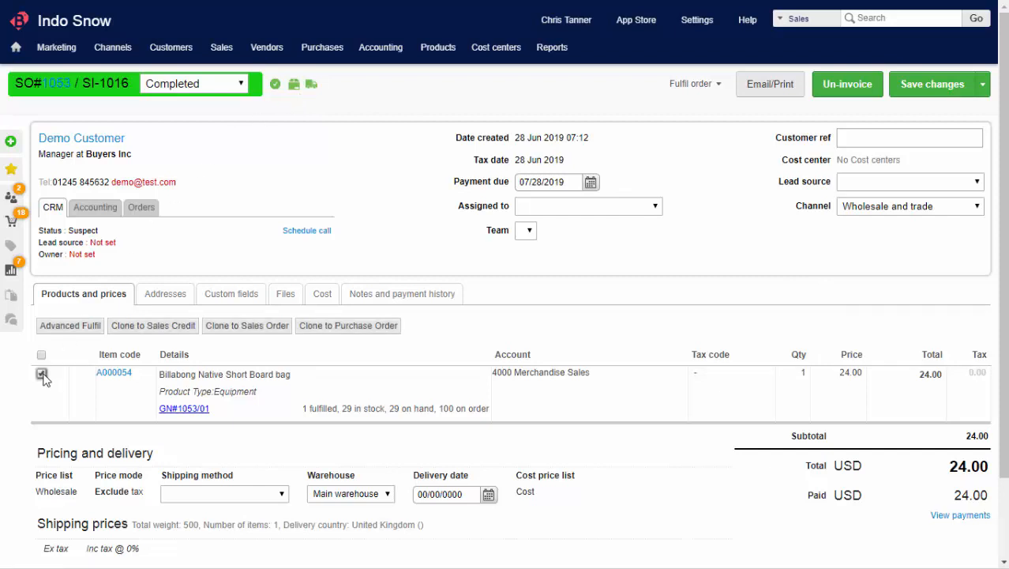
pyautogui.click(156, 331)
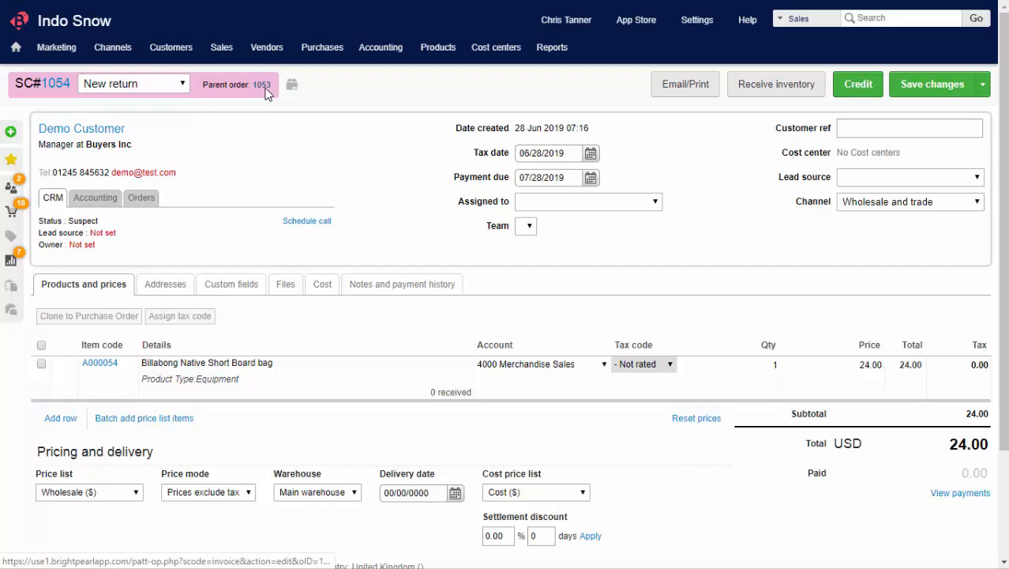
pyautogui.click(677, 88)
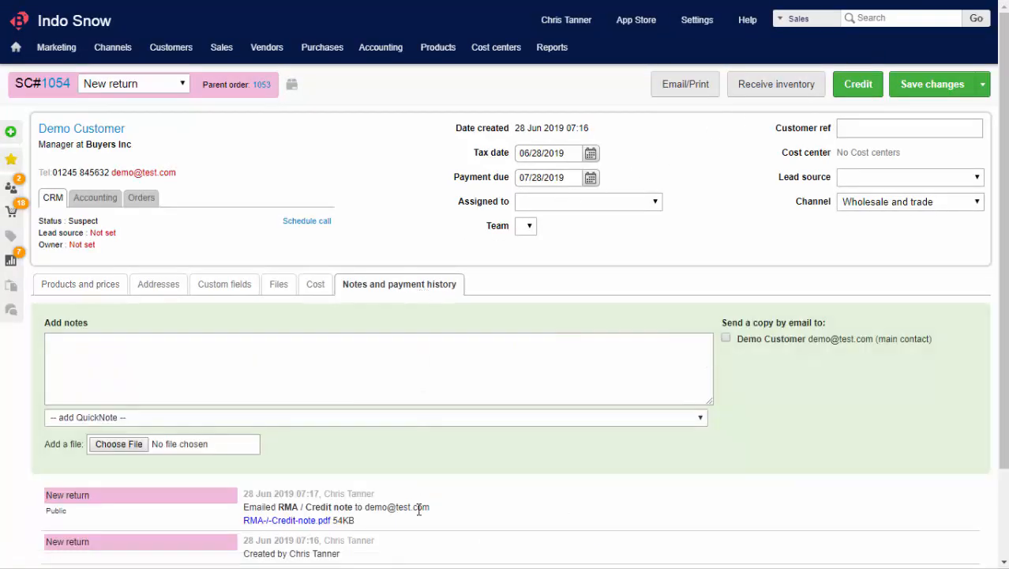
# Refund the 24.00 for the Billabong Native Short Board bag return from the 1020 Credit Card account
pyautogui.scroll(-3, 419, 510)
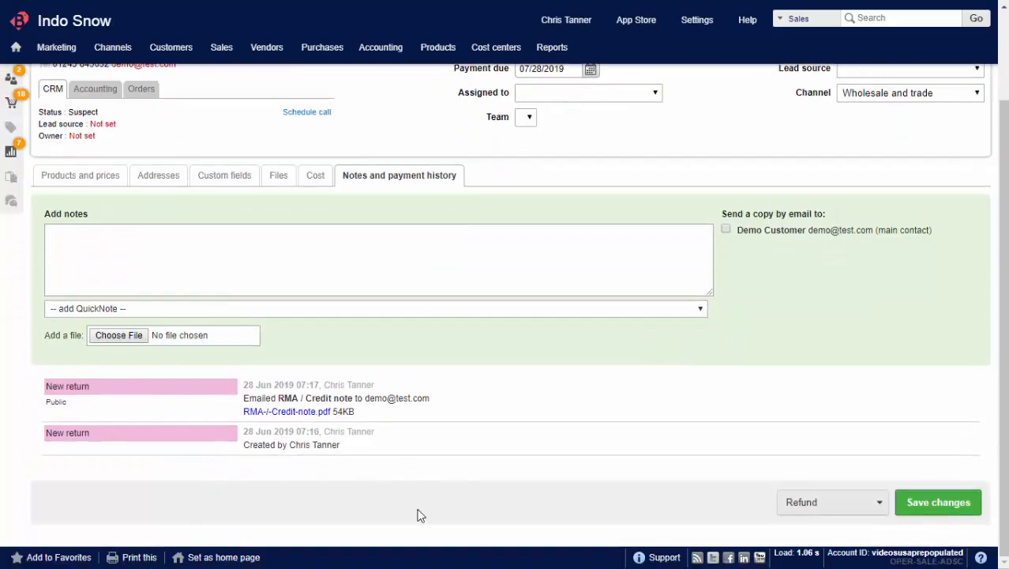
pyautogui.click(805, 504)
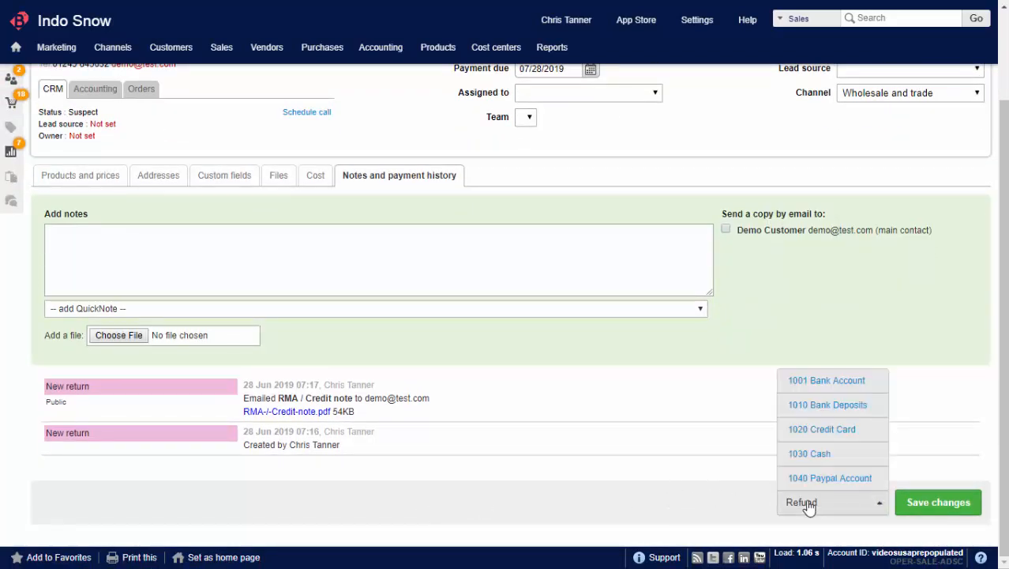
pyautogui.click(822, 430)
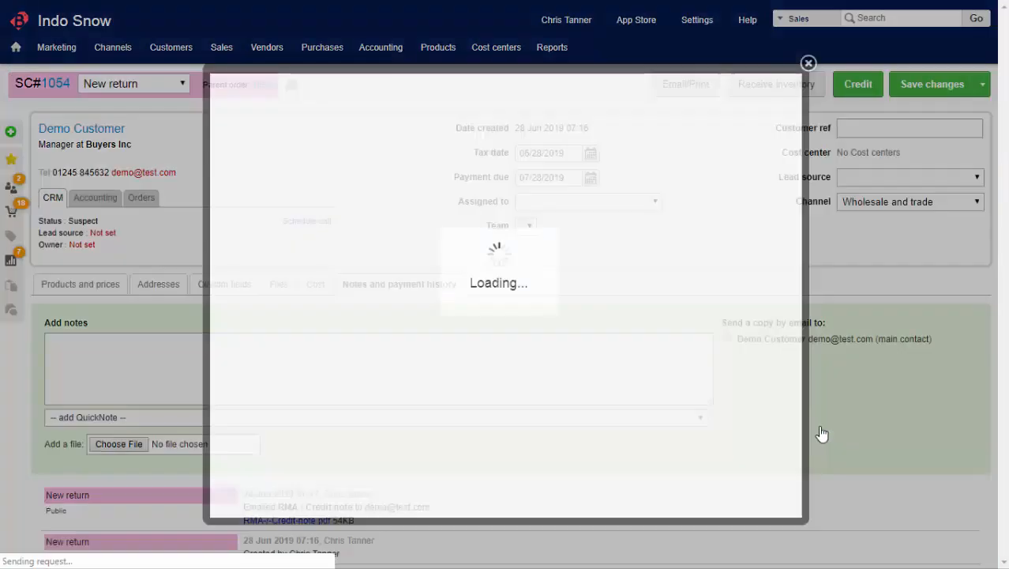
pyautogui.click(748, 400)
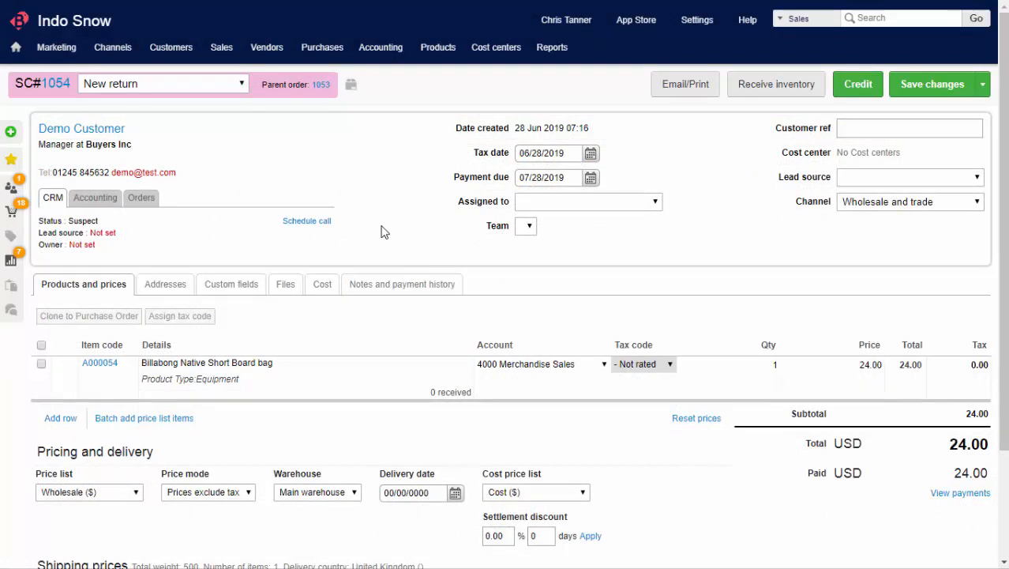
# Set the return's status to Awaiting goods from customer and receive all its inventory for sale in the Main warehouse
pyautogui.click(210, 86)
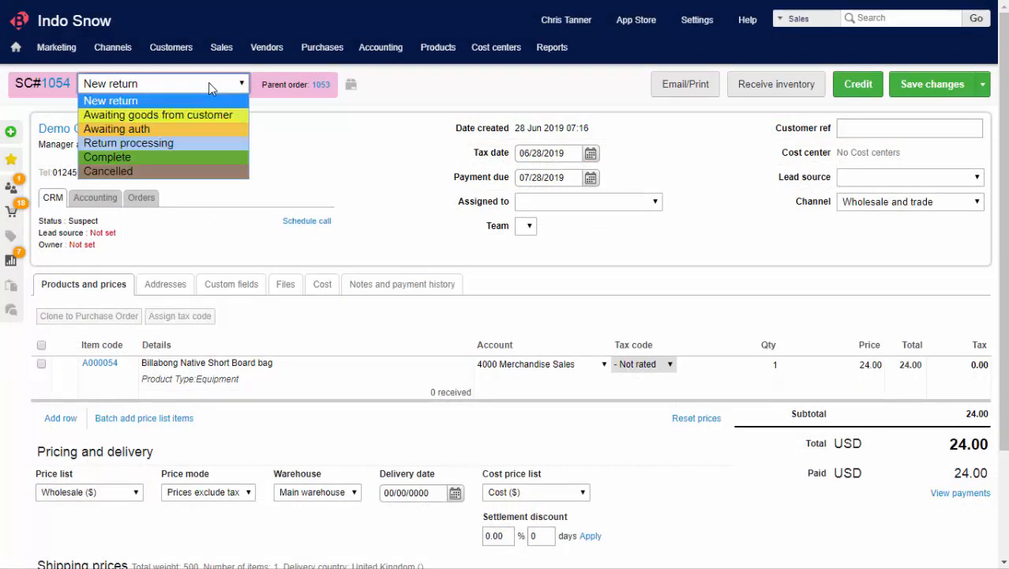
pyautogui.click(228, 115)
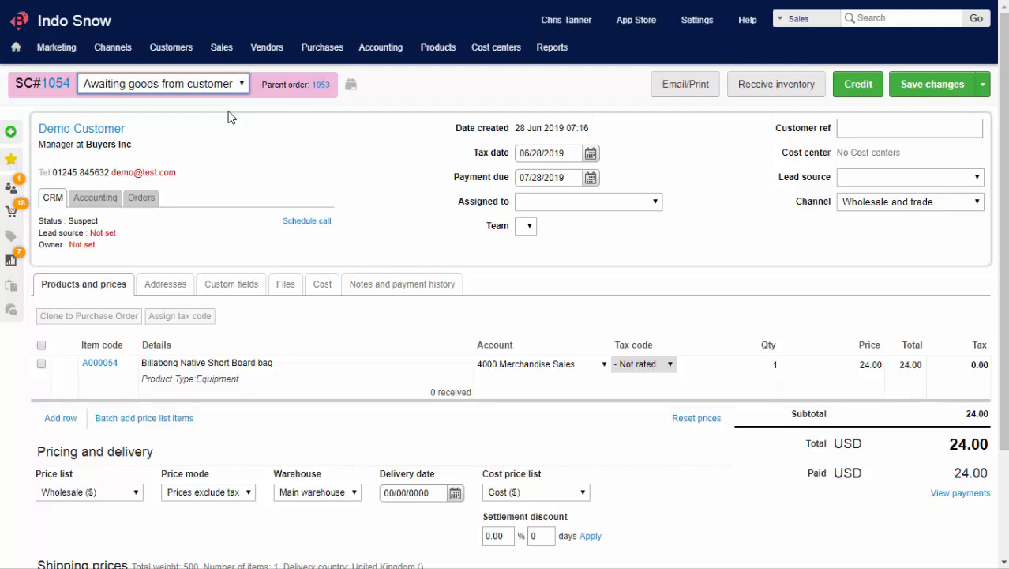
pyautogui.click(801, 88)
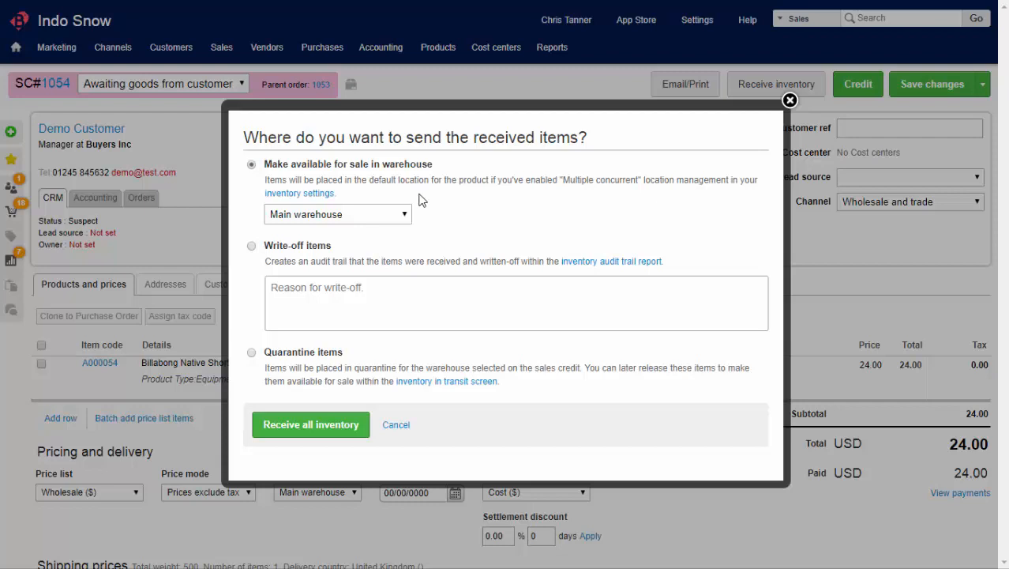
pyautogui.click(333, 427)
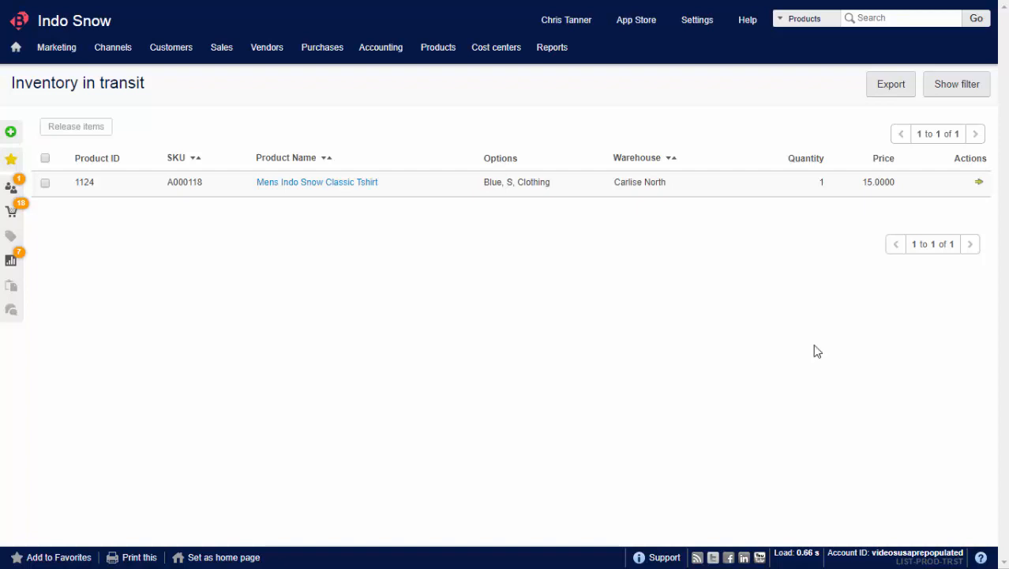
# Release the Mens Indo Snow Classic Tshirt held at Carlise North from the Inventory in transit list
pyautogui.moveTo(444, 54)
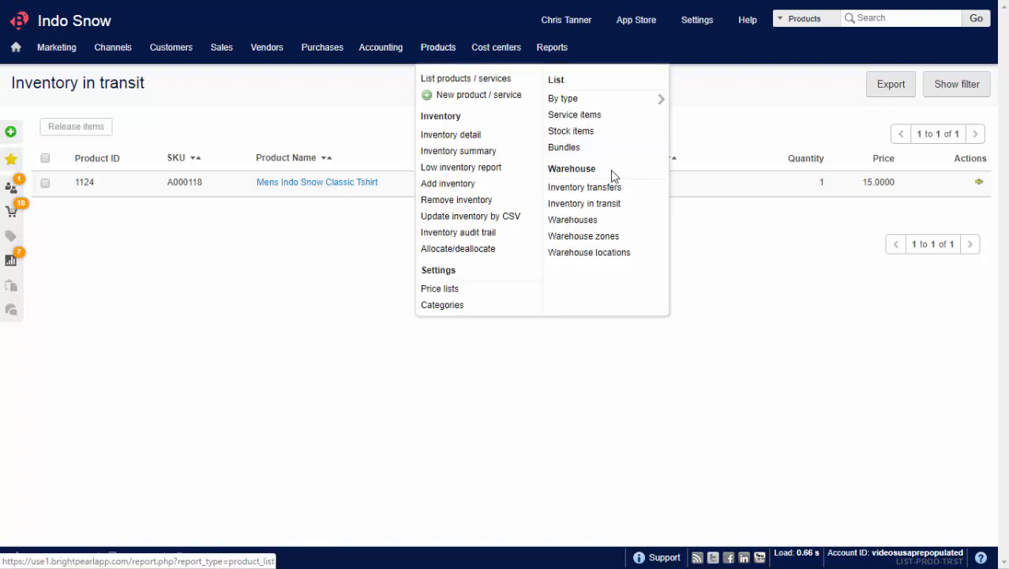
pyautogui.click(45, 158)
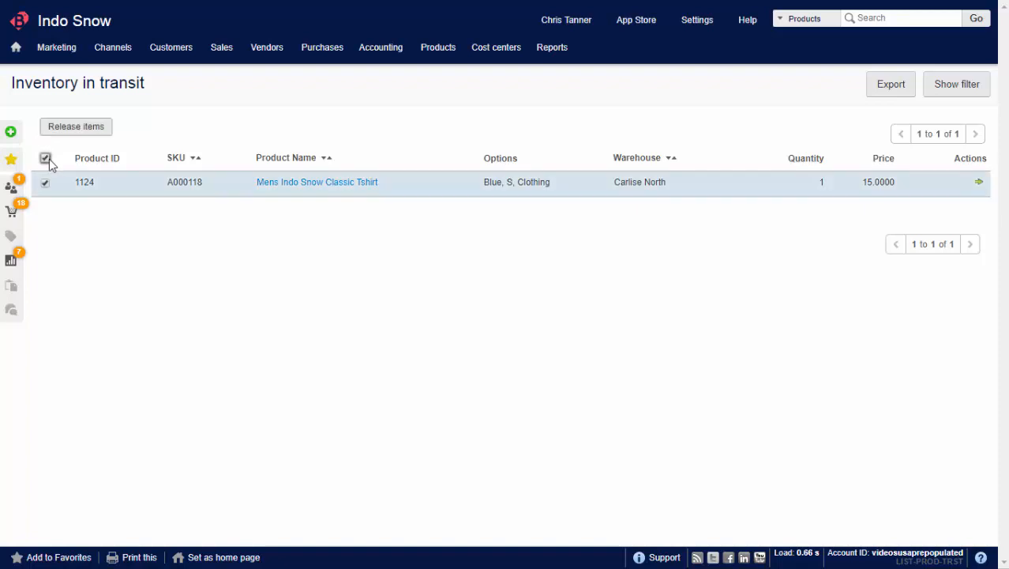
pyautogui.click(101, 132)
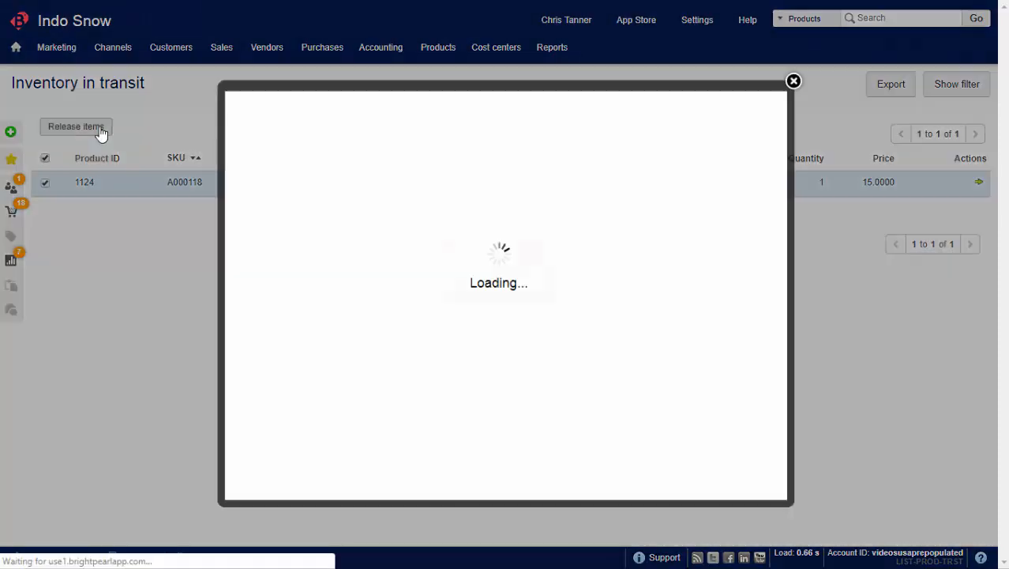
pyautogui.click(705, 207)
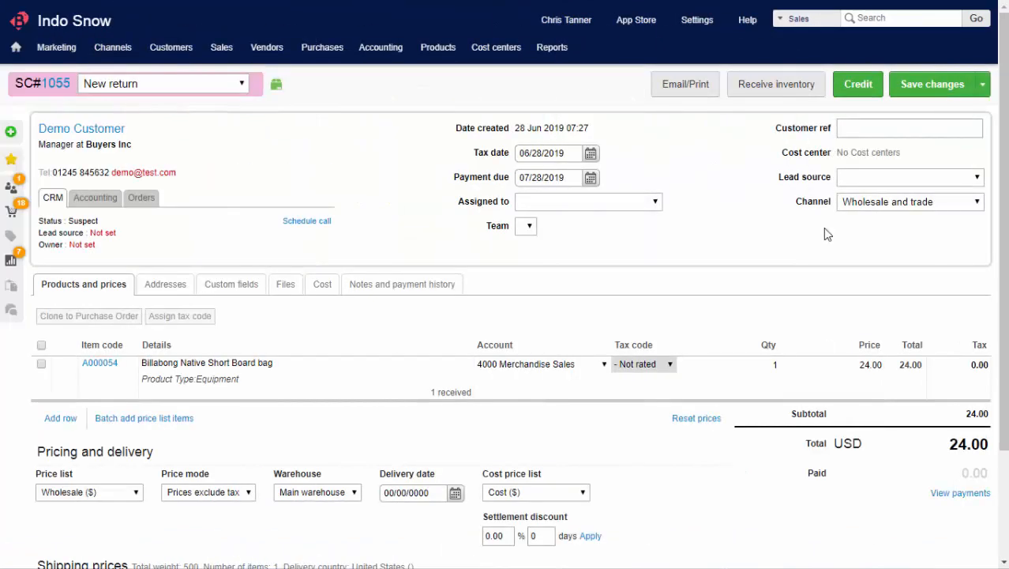
# Credit the already received Billabong Native Short Board bag return
pyautogui.click(865, 93)
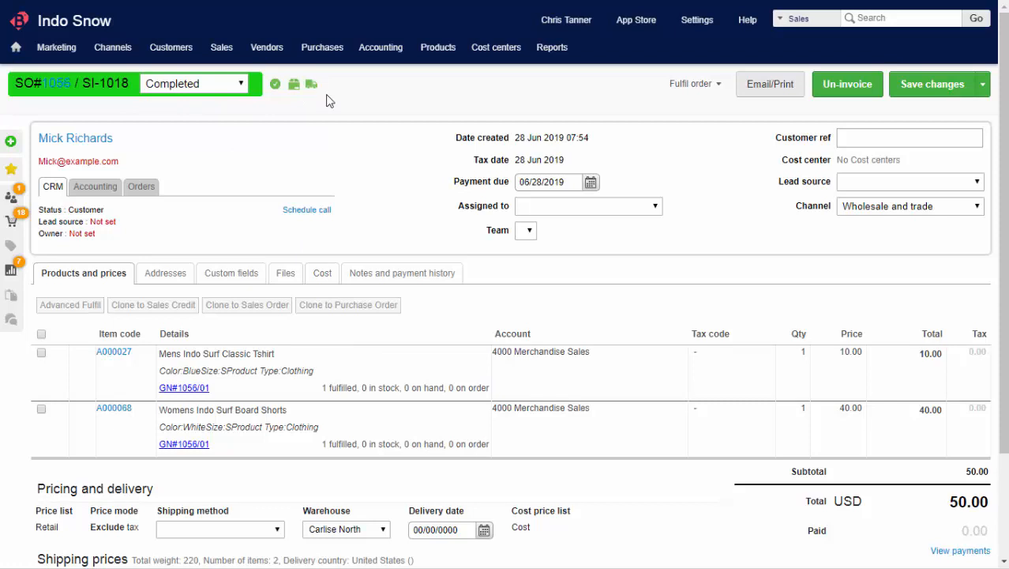
# Clone the Mens Indo Surf Classic Tshirt line to a sales credit and set its status to Awaiting goods from customer
pyautogui.click(42, 353)
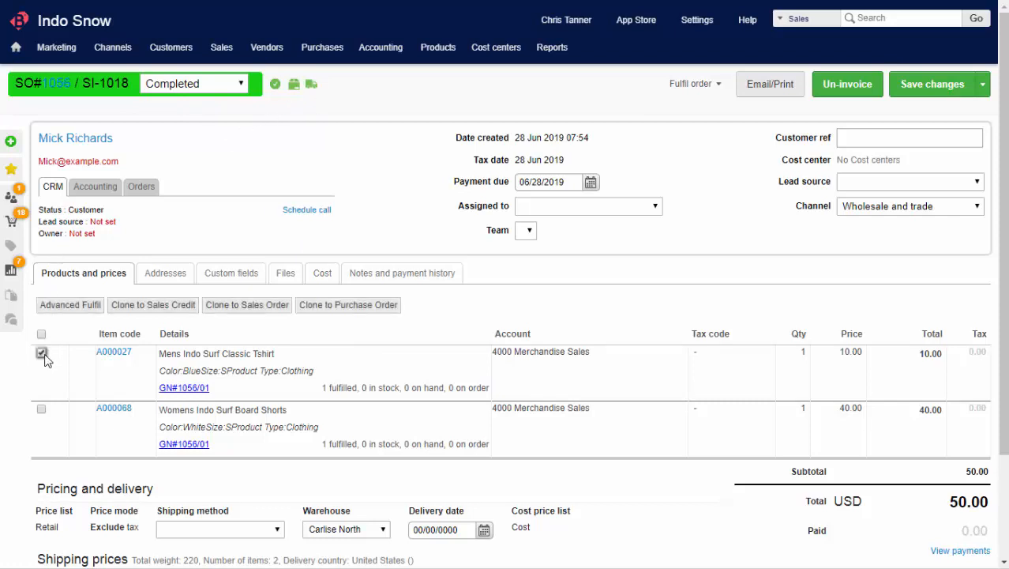
pyautogui.click(183, 308)
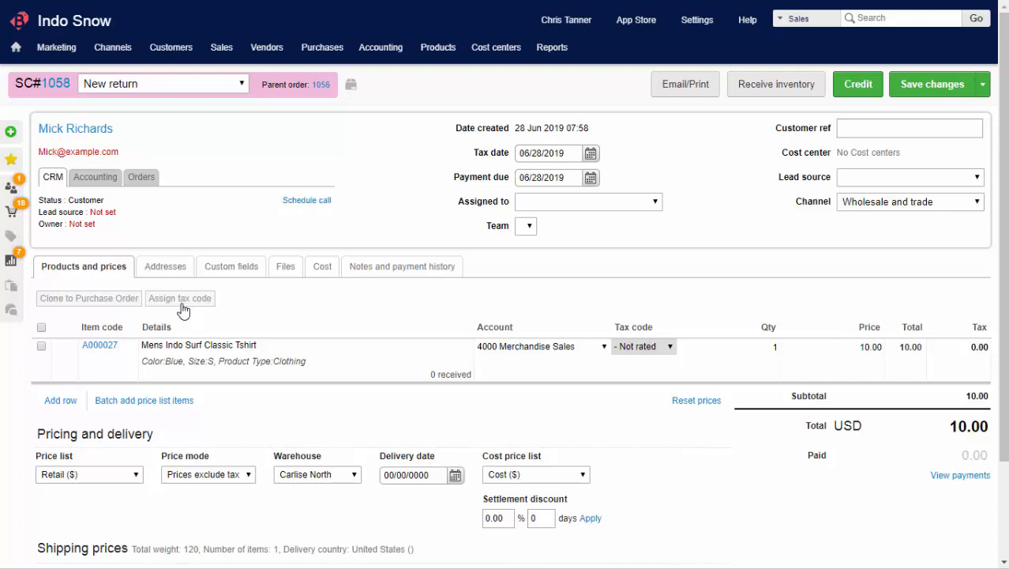
pyautogui.click(143, 81)
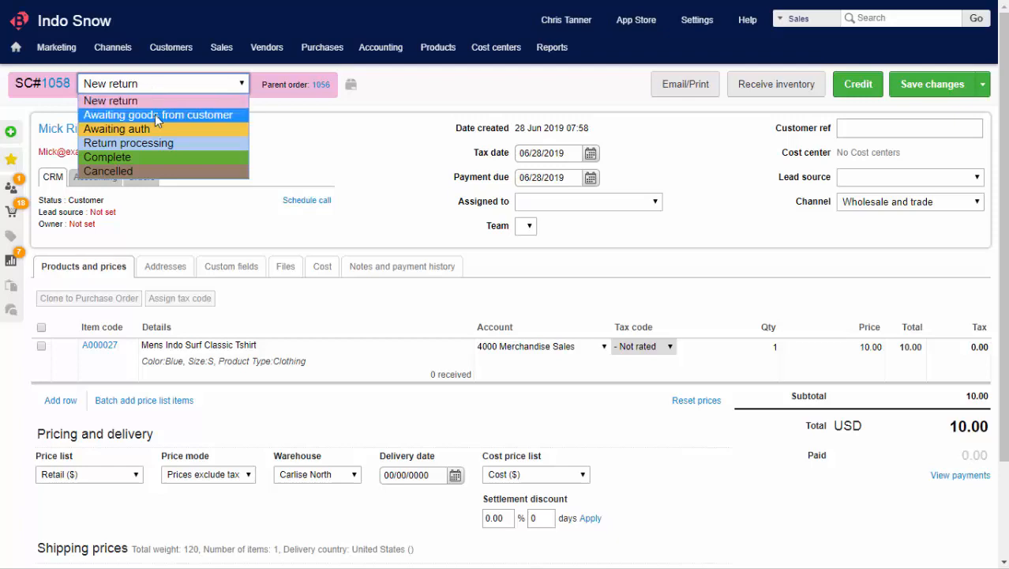
pyautogui.click(155, 114)
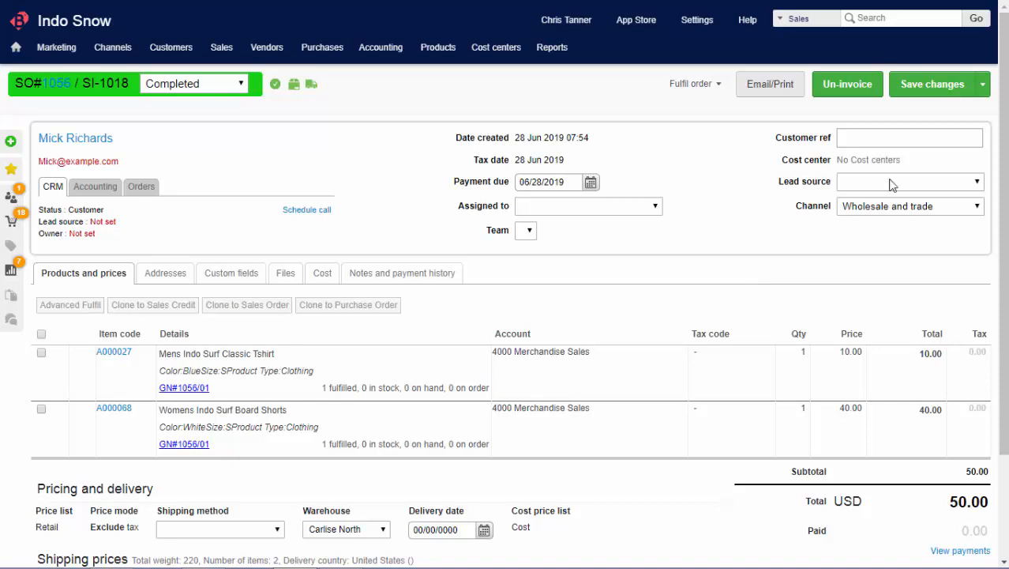
# Clone the Mens Indo Surf Classic Tshirt line from the original sale to a new sales order with status Ready to process
pyautogui.click(983, 87)
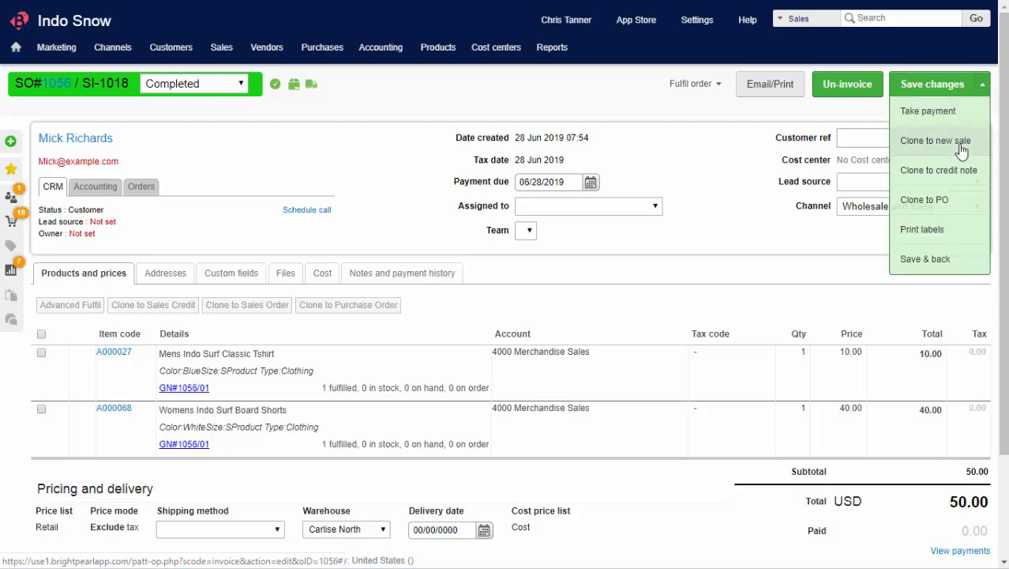
pyautogui.click(41, 353)
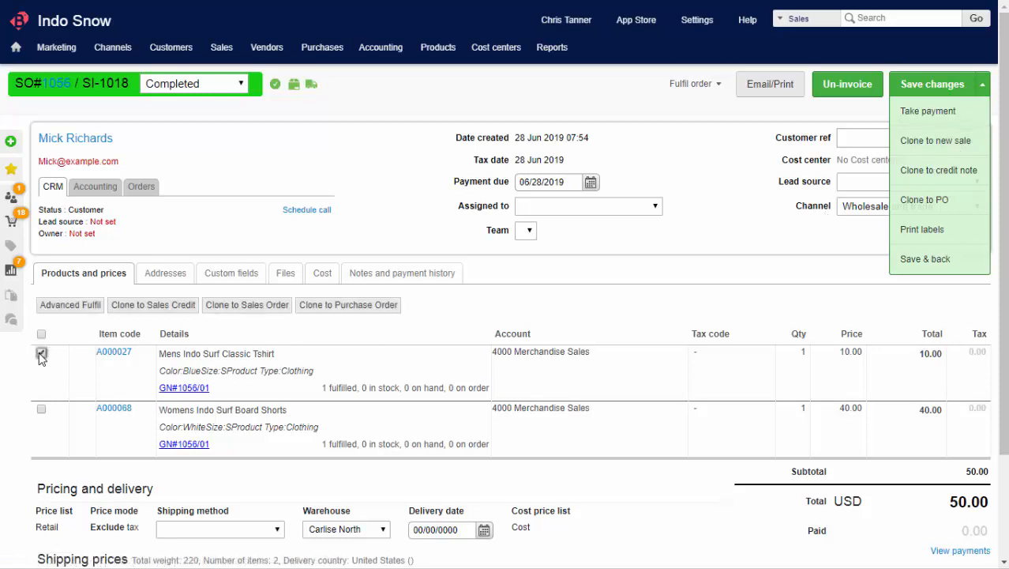
pyautogui.click(278, 313)
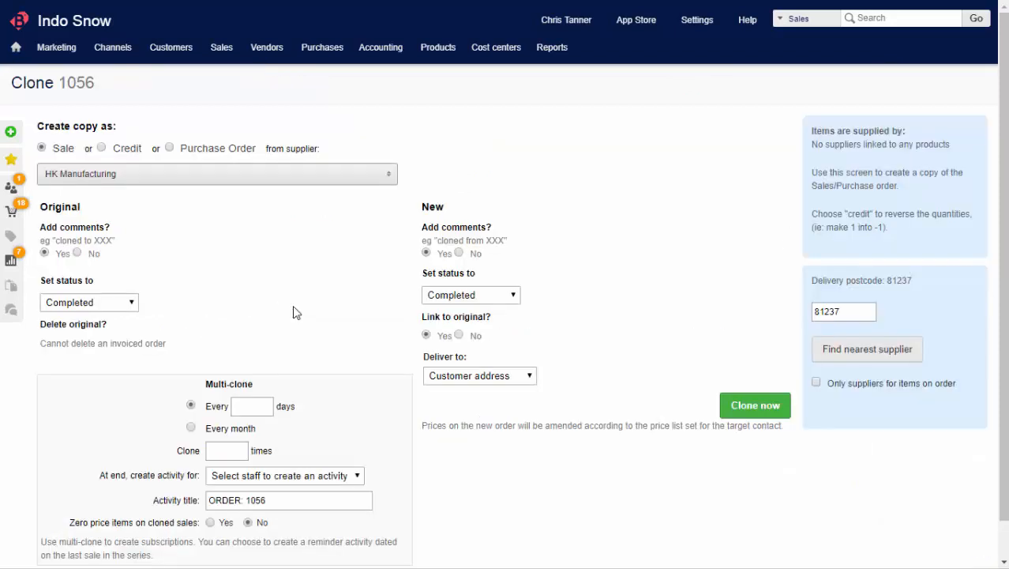
pyautogui.click(460, 295)
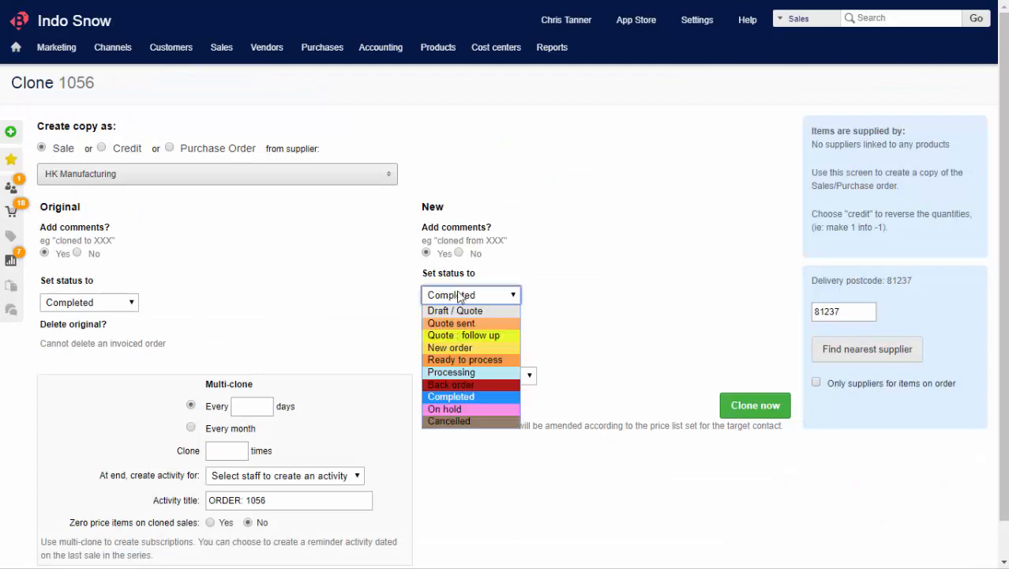
pyautogui.click(482, 360)
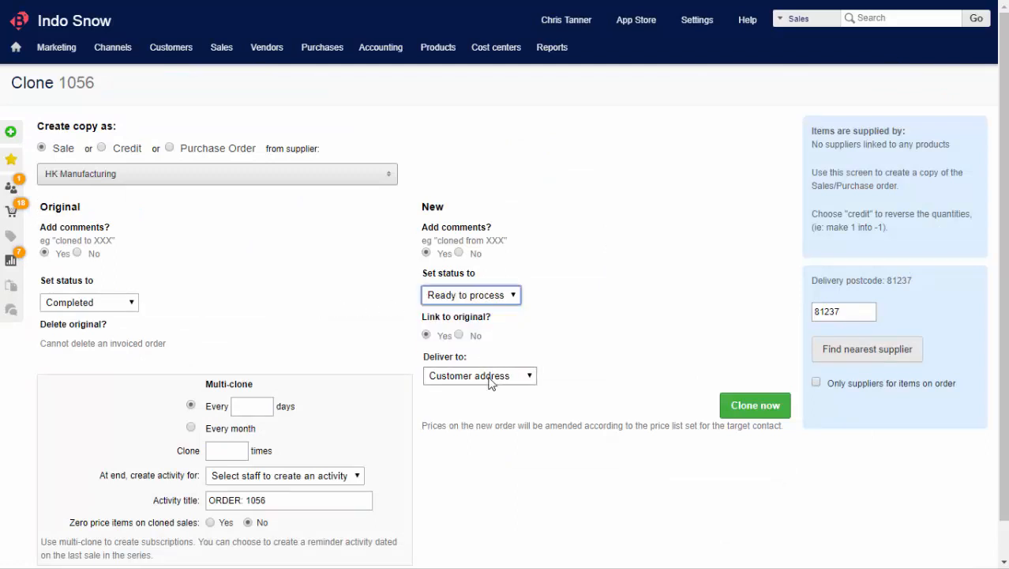
pyautogui.click(744, 414)
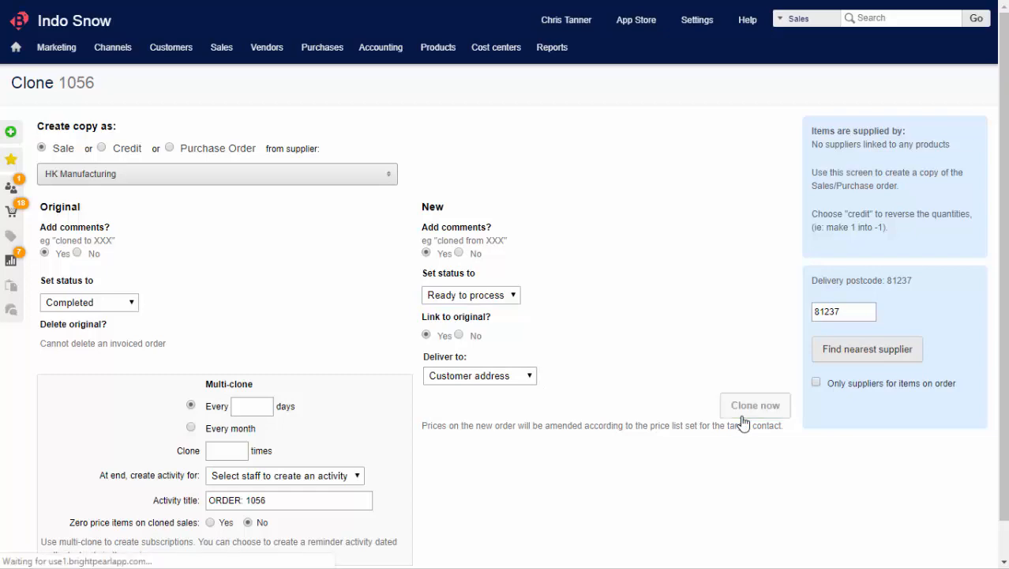
# Set the cloned T-shirt's quantity to 0, save, and add the red size M Mens Indo Snow Classic Tshirt (A000109) instead
pyautogui.doubleClick(770, 381)
pyautogui.write('0')
pyautogui.click(920, 87)
pyautogui.write('classic')
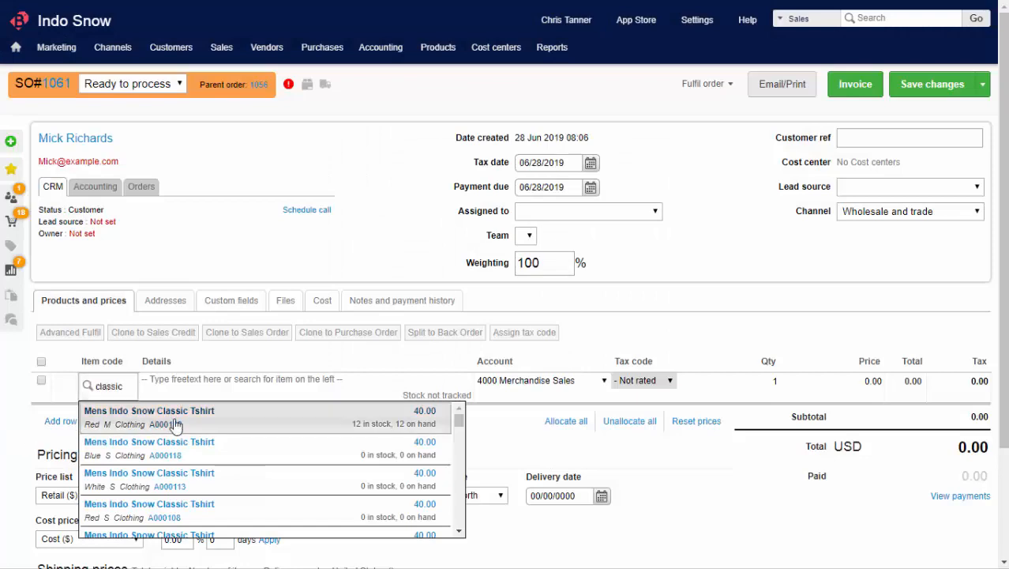
pyautogui.click(173, 420)
# Fulfil the exchange order to ship later and take a 2.00 payment for it into the 1020 Credit Card account
pyautogui.click(716, 91)
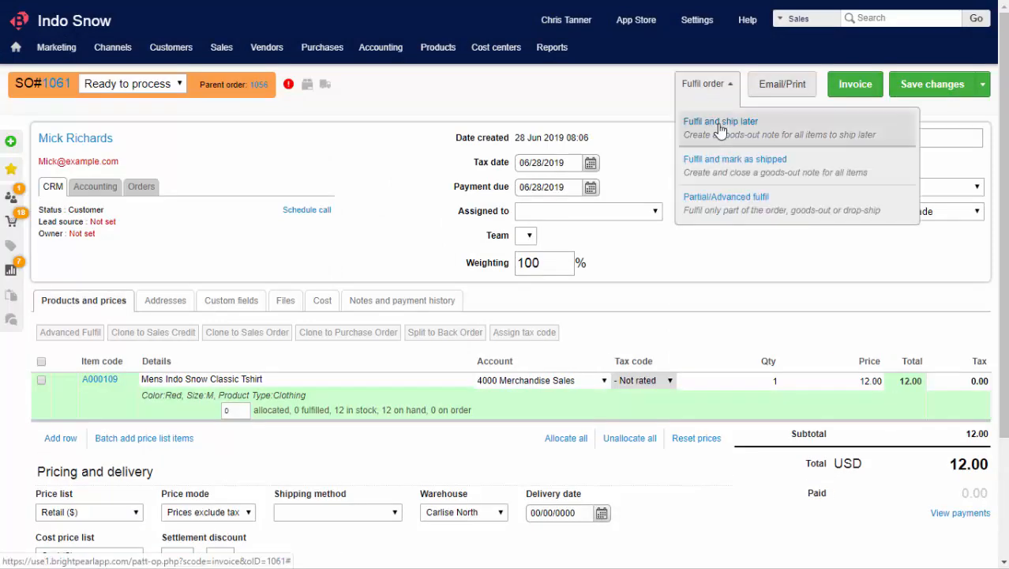
pyautogui.click(720, 128)
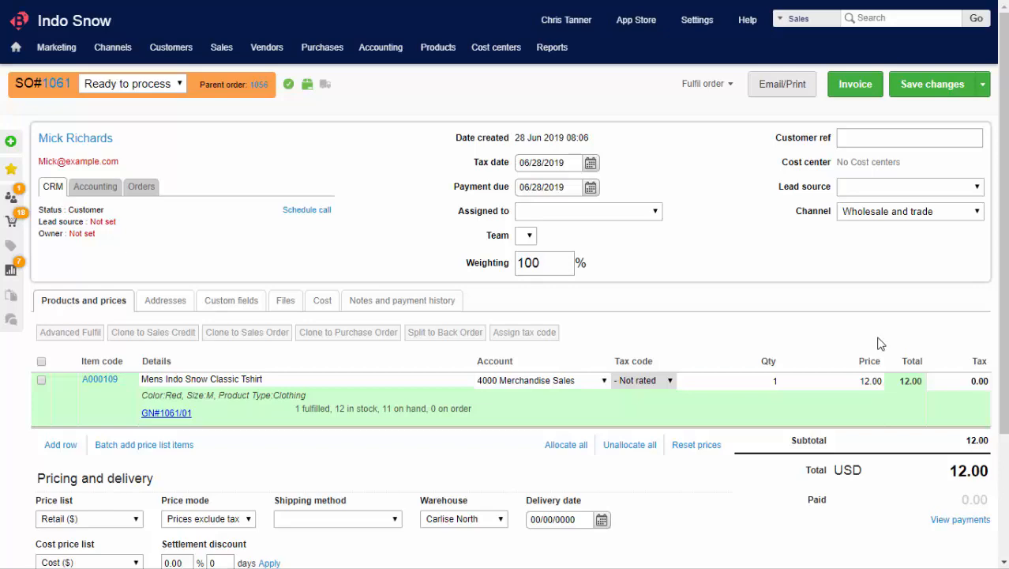
pyautogui.scroll(-3, 880, 344)
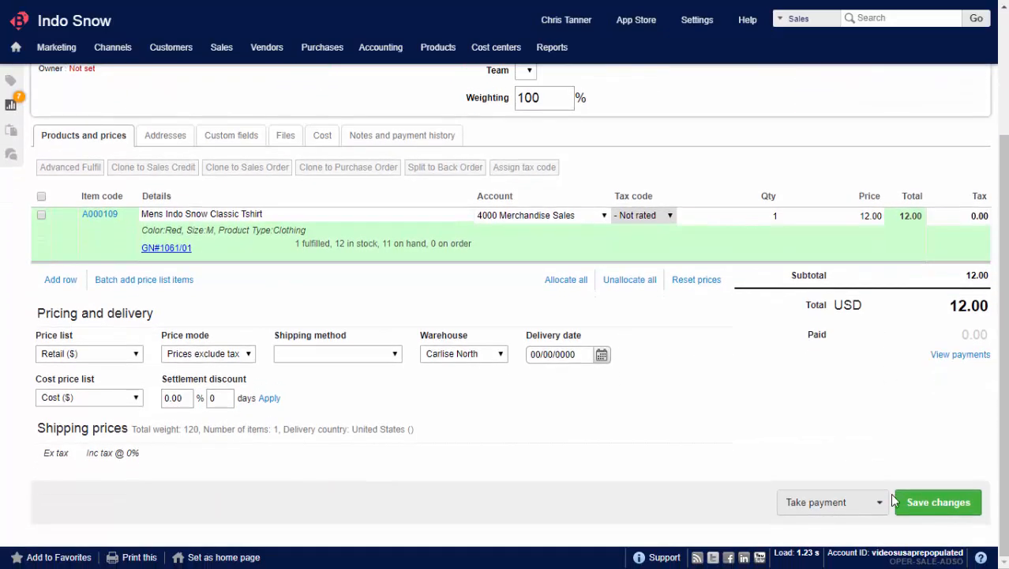
pyautogui.click(877, 507)
pyautogui.click(837, 428)
pyautogui.doubleClick(316, 320)
pyautogui.write('2')
pyautogui.click(747, 391)
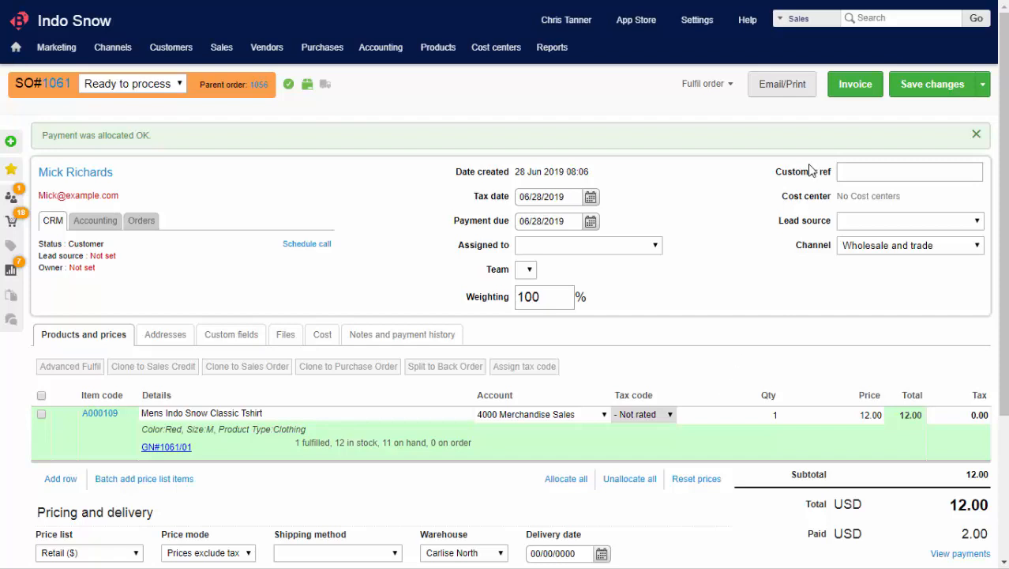
# Invoice the exchange order and credit the linked Mens Indo Surf Classic Tshirt return
pyautogui.click(852, 88)
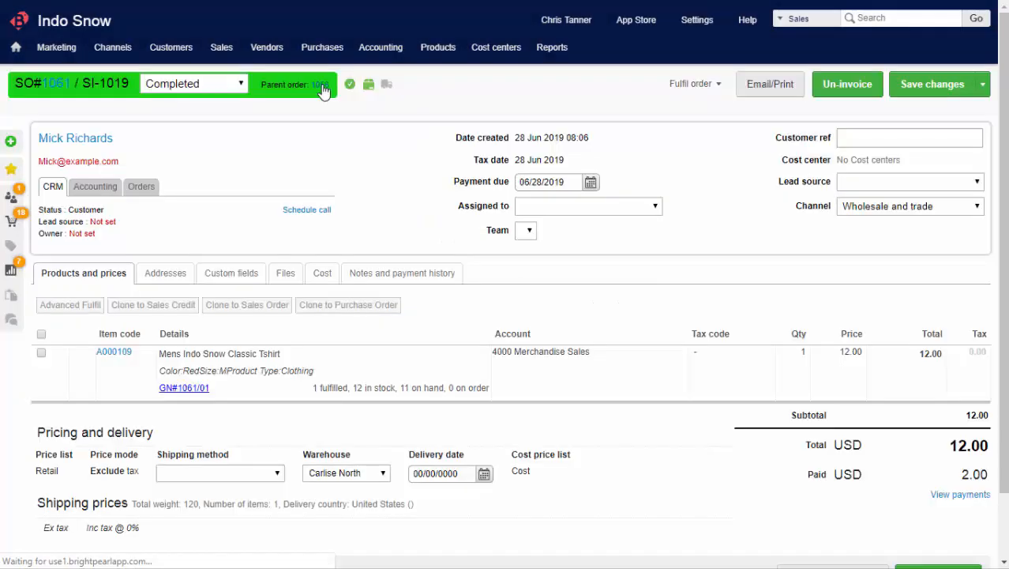
pyautogui.click(321, 86)
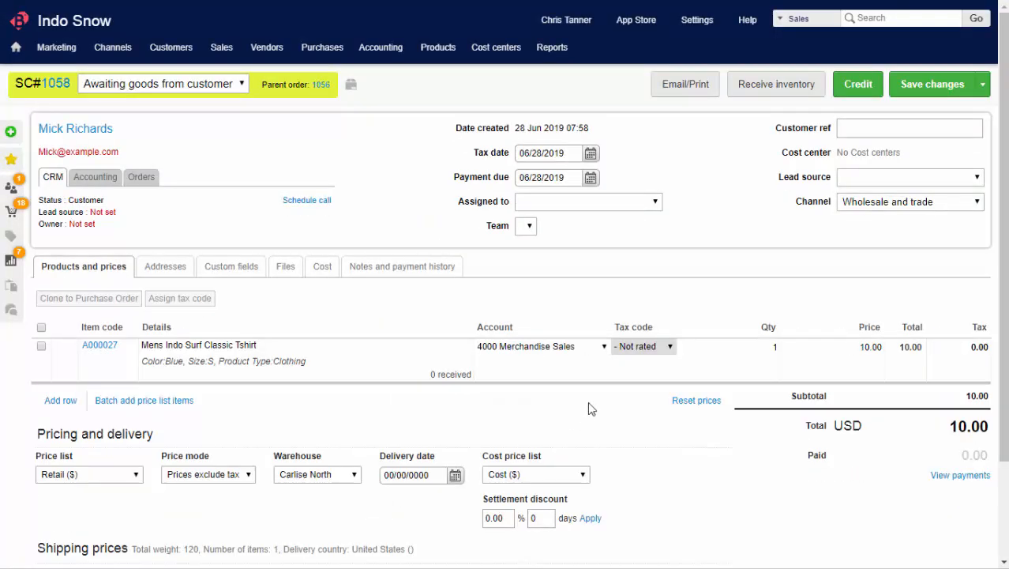
pyautogui.click(859, 85)
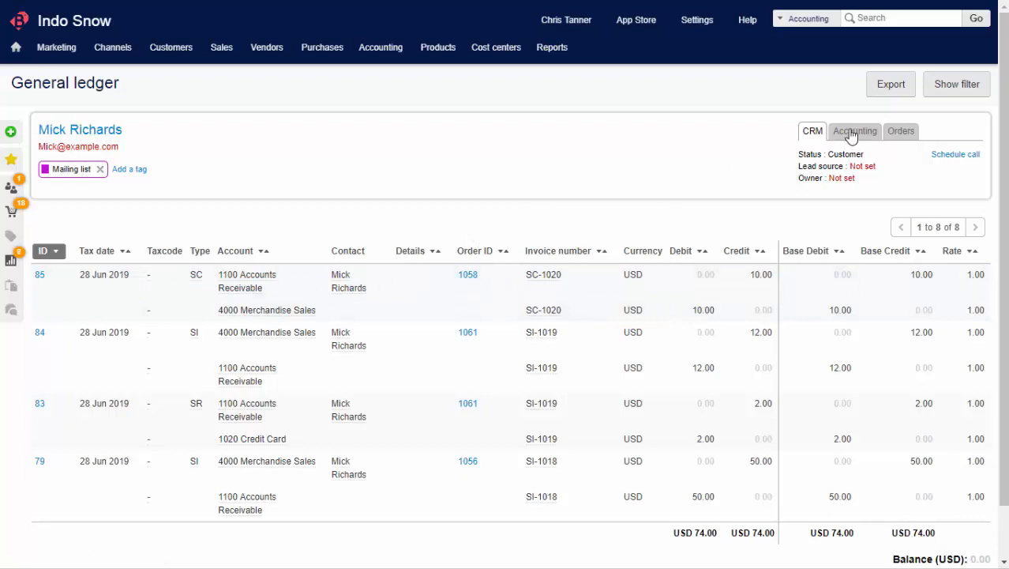
# Allocate the return's 10.00 credit against the 10.00 outstanding on the exchange invoice, and submit the zero-total payment
pyautogui.click(851, 133)
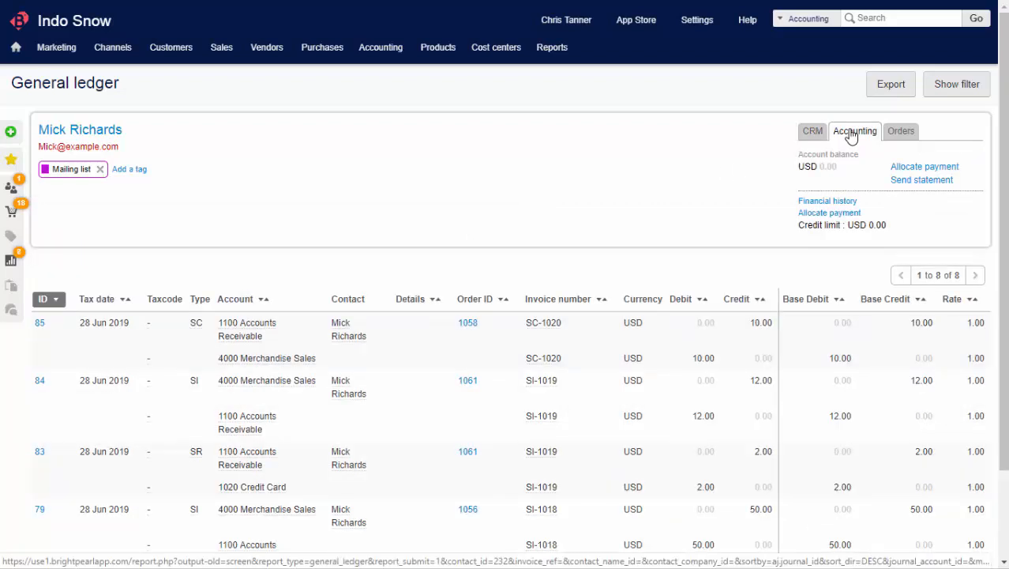
pyautogui.click(919, 171)
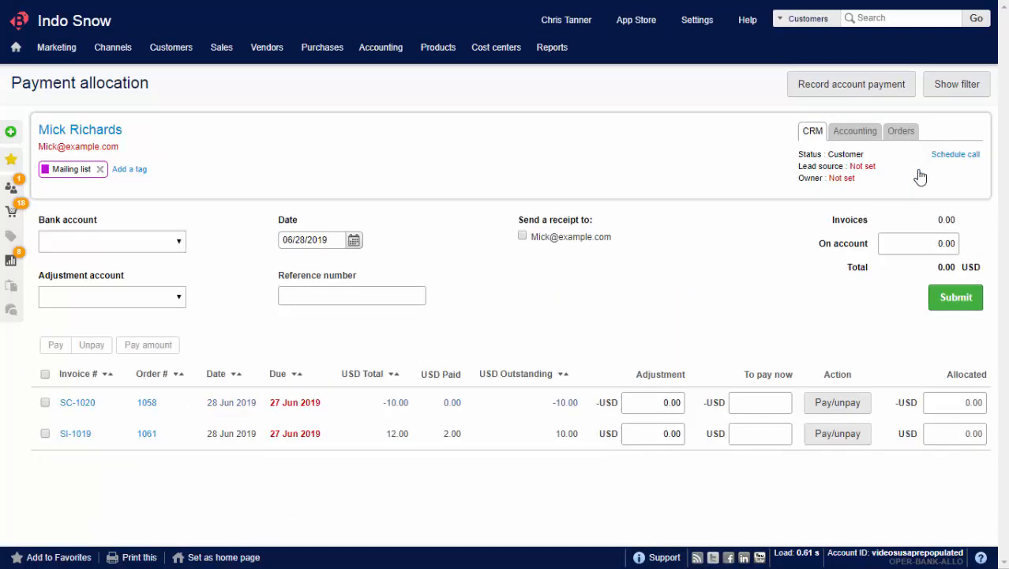
pyautogui.click(856, 404)
pyautogui.click(855, 435)
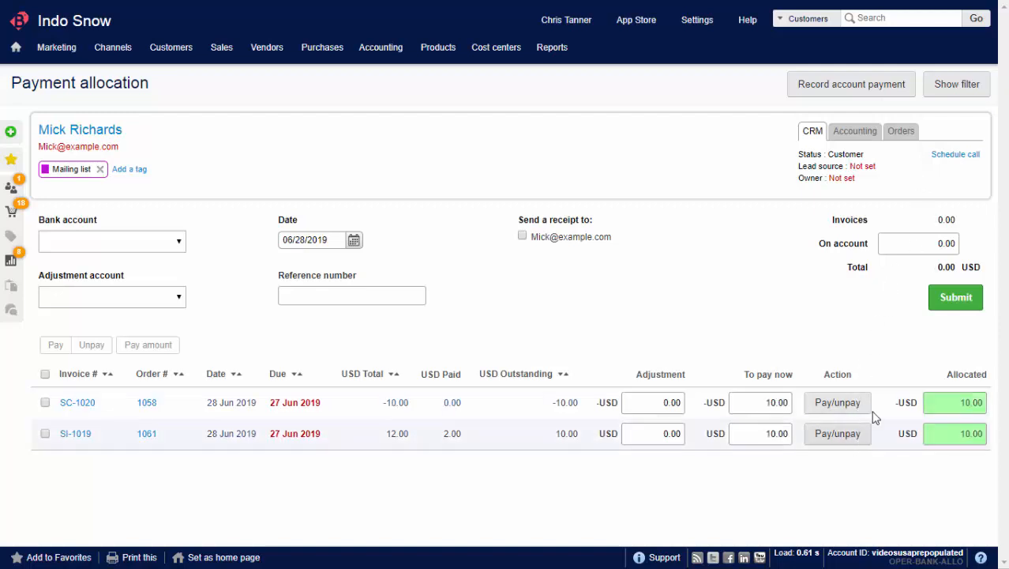
pyautogui.click(960, 303)
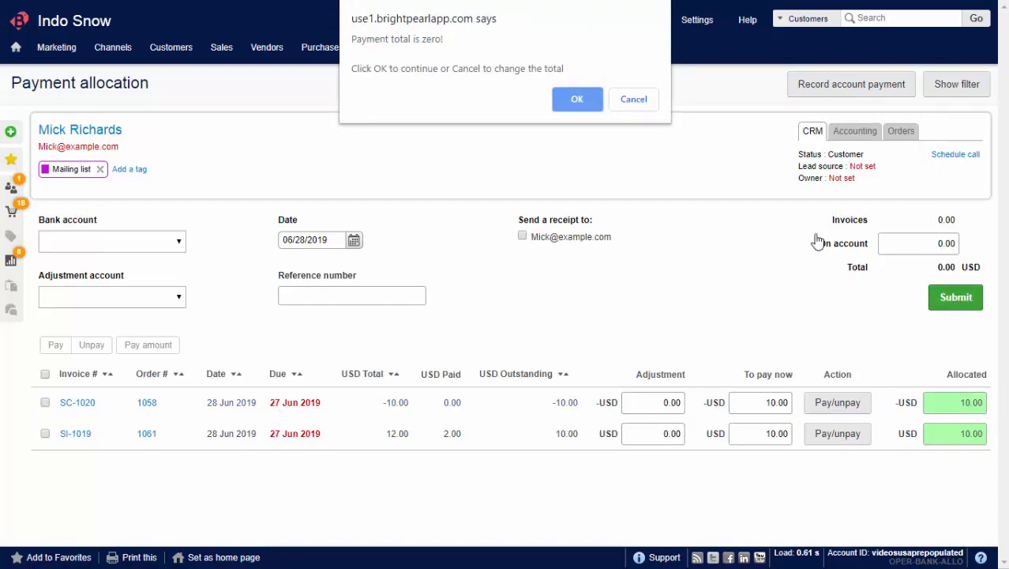
pyautogui.click(583, 105)
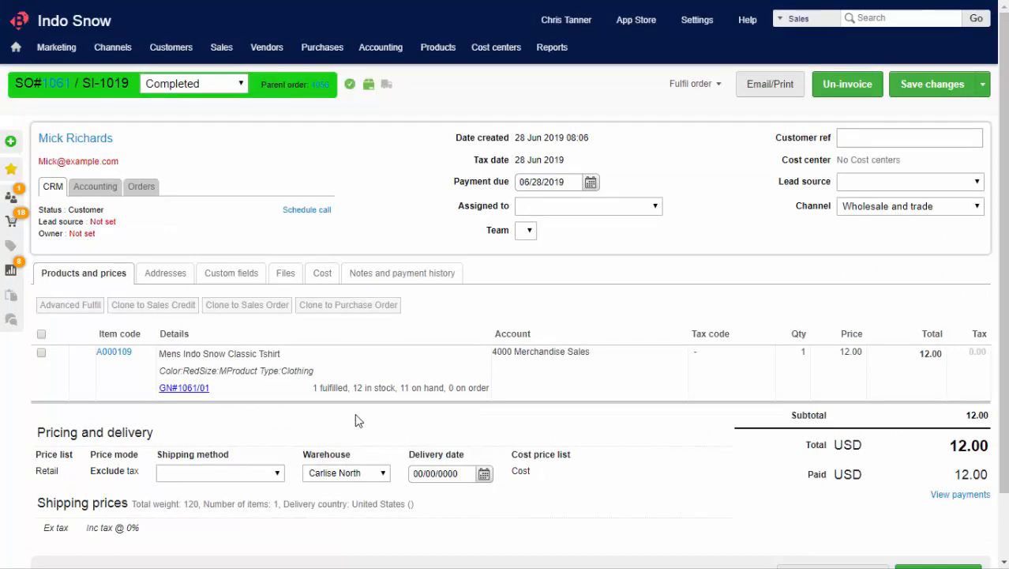
# Open the exchange order's goods-out note for the red Mens Indo Snow Classic Tshirt
pyautogui.click(180, 390)
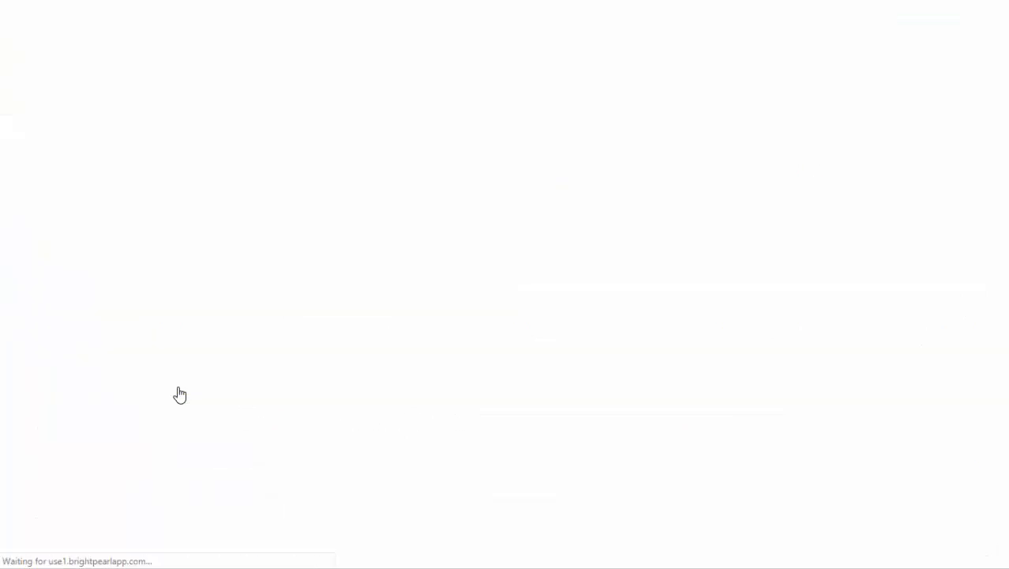